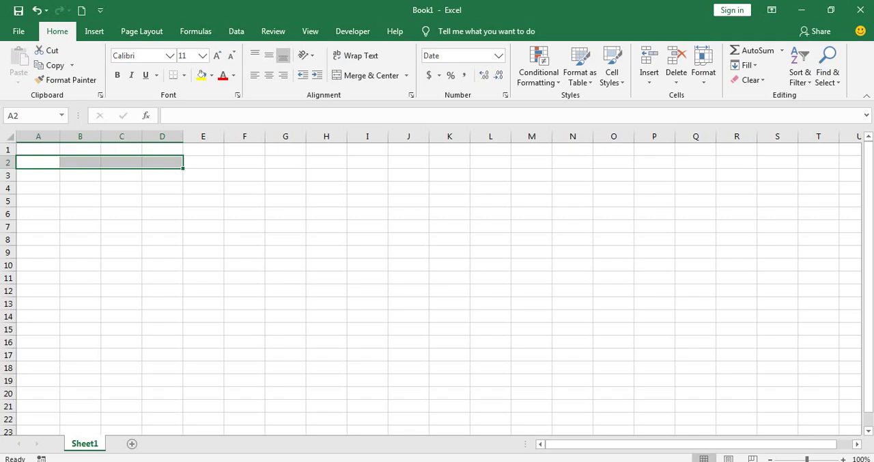
# Enter the start date 5/3/2020 in cell B2
pyautogui.click(257, 226)
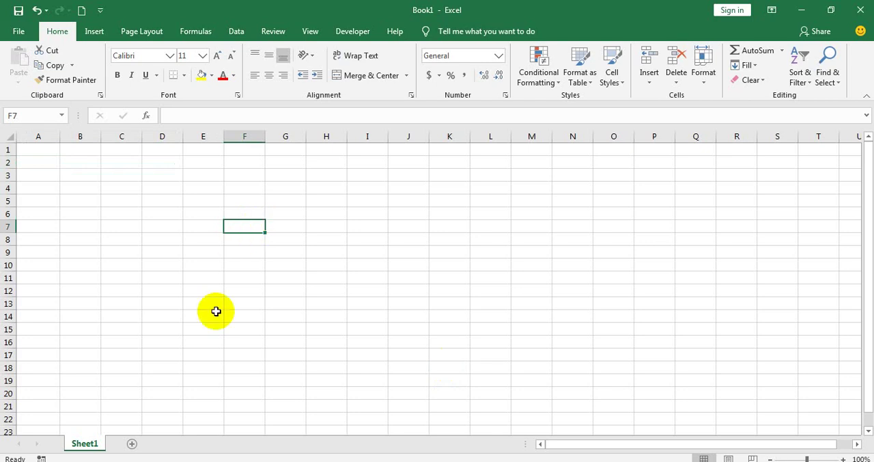
pyautogui.click(162, 187)
pyautogui.click(38, 162)
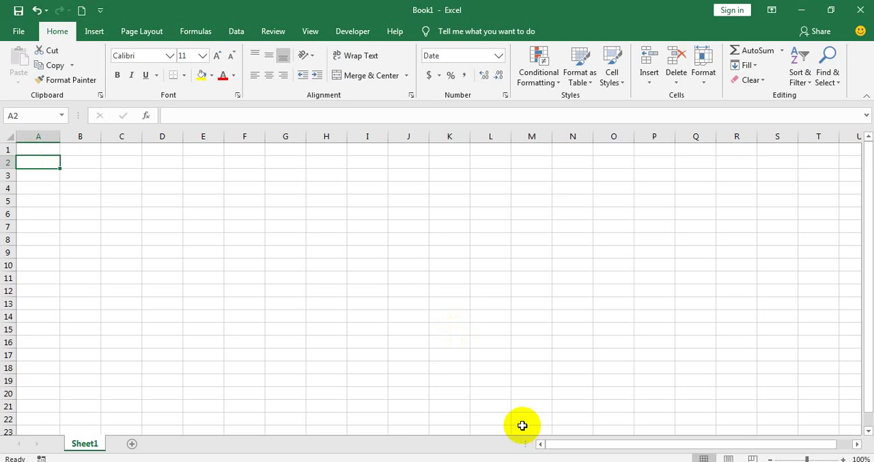
pyautogui.click(332, 304)
pyautogui.click(79, 162)
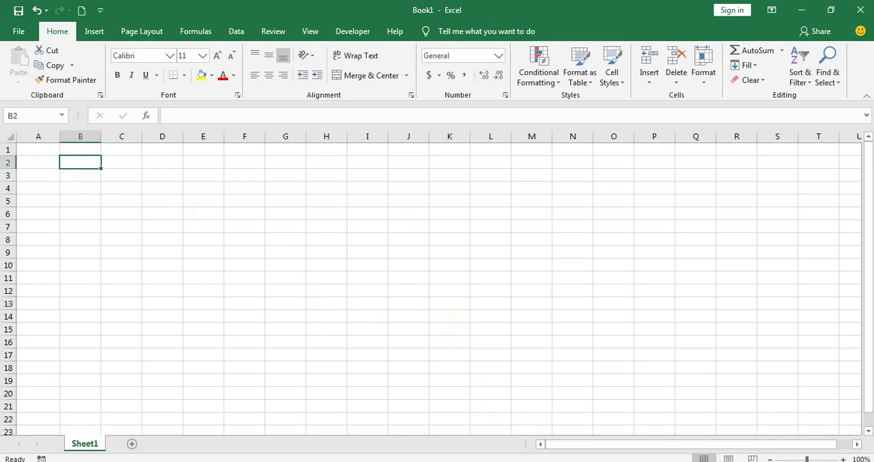
pyautogui.click(54, 152)
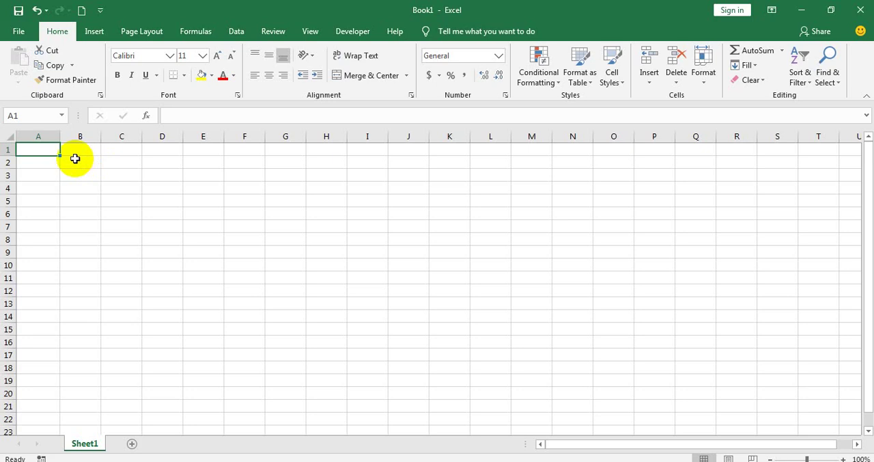
pyautogui.click(122, 164)
pyautogui.click(80, 164)
pyautogui.click(38, 165)
pyautogui.click(70, 163)
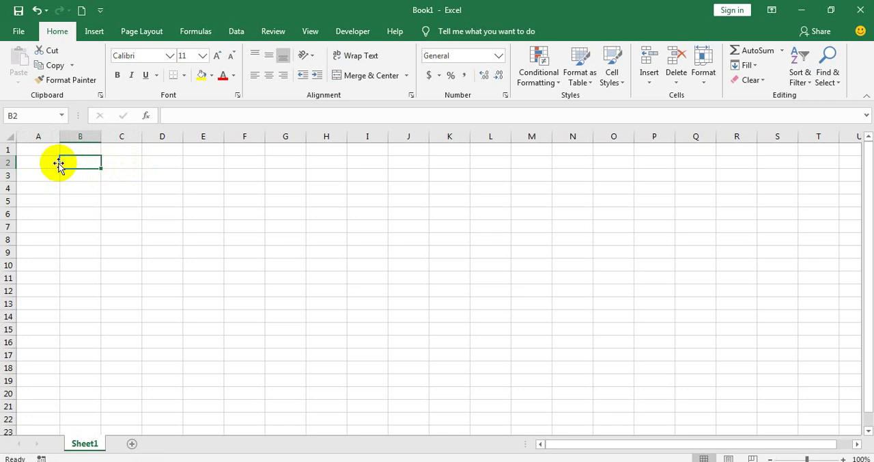
pyautogui.write('-')
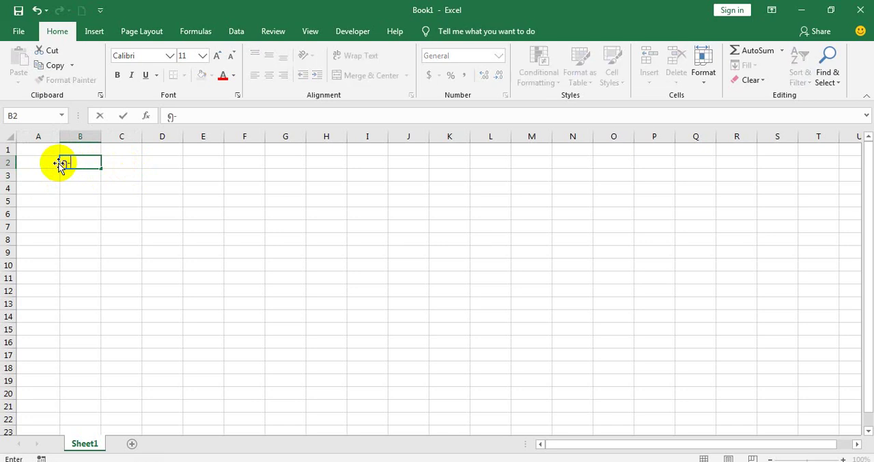
pyautogui.press('BackSpace')
pyautogui.press('BackSpace')
pyautogui.hotkey('ctrl', 'space')
pyautogui.write('5-')
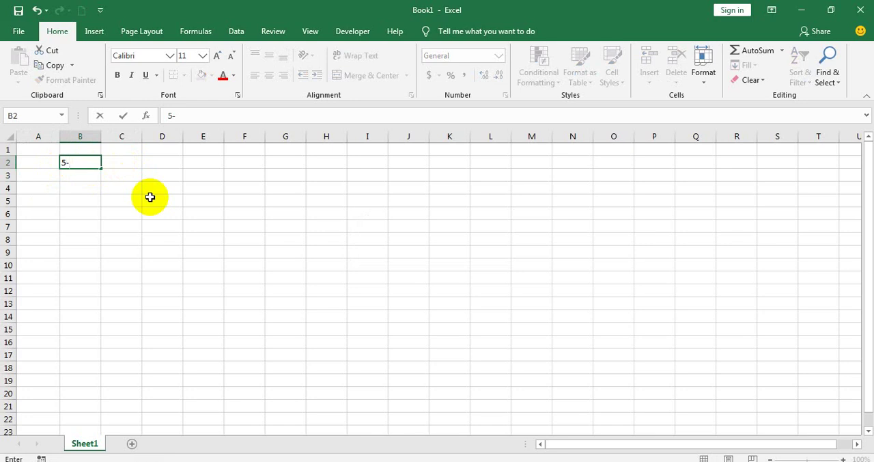
pyautogui.write('3-2020')
pyautogui.press('Return')
# Confirm B2 is stored as a date and cancel the formula started in C2
pyautogui.click(80, 162)
pyautogui.click(160, 167)
pyautogui.click(117, 185)
pyautogui.click(84, 162)
pyautogui.click(105, 187)
pyautogui.click(126, 163)
pyautogui.write('=')
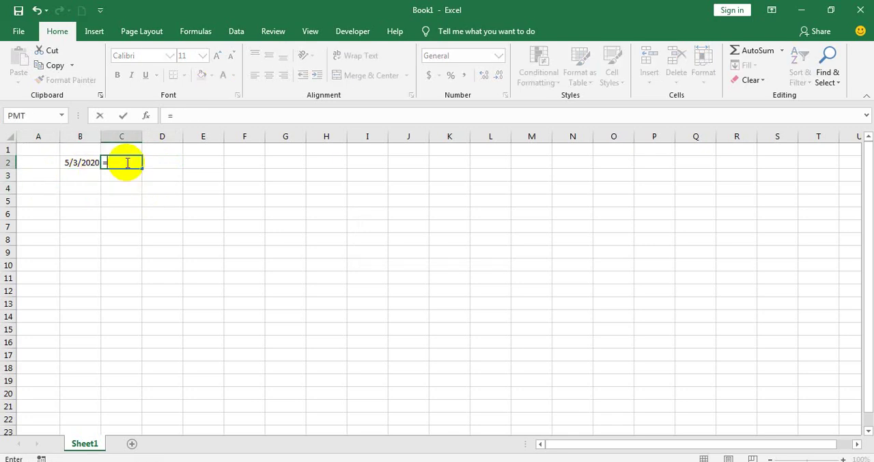
pyautogui.press('Escape')
pyautogui.press('Return')
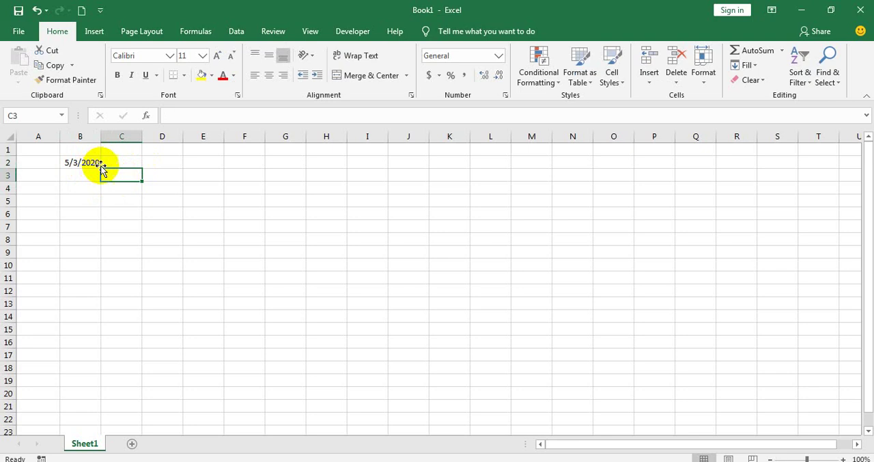
pyautogui.click(83, 163)
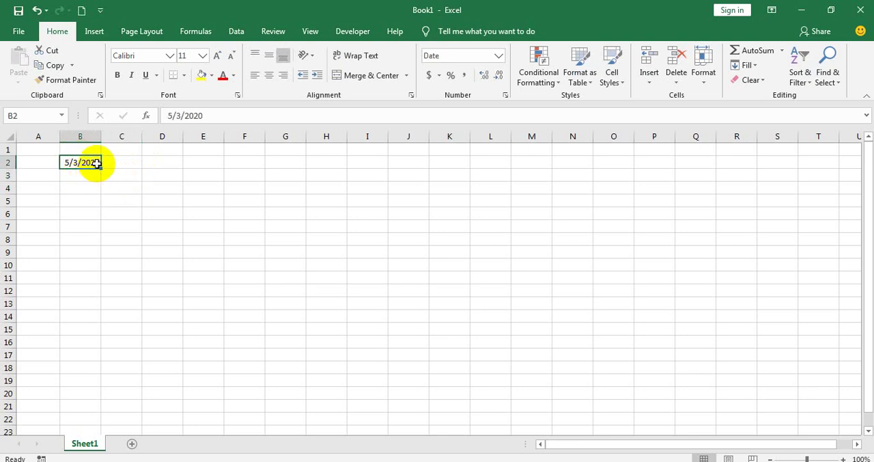
# Put 21 days in C2 and begin =WORKDAY.INTL(B2,C2, in D2
pyautogui.click(125, 169)
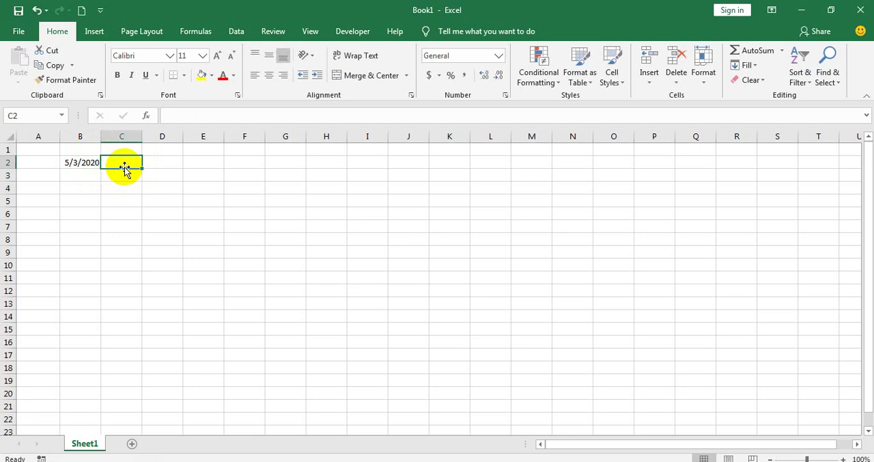
pyautogui.write('21')
pyautogui.press('Tab')
pyautogui.write('=wor')
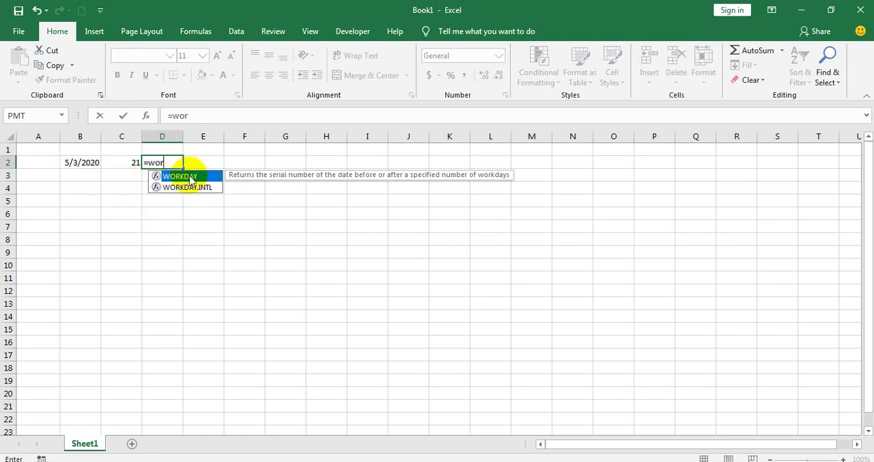
pyautogui.doubleClick(188, 187)
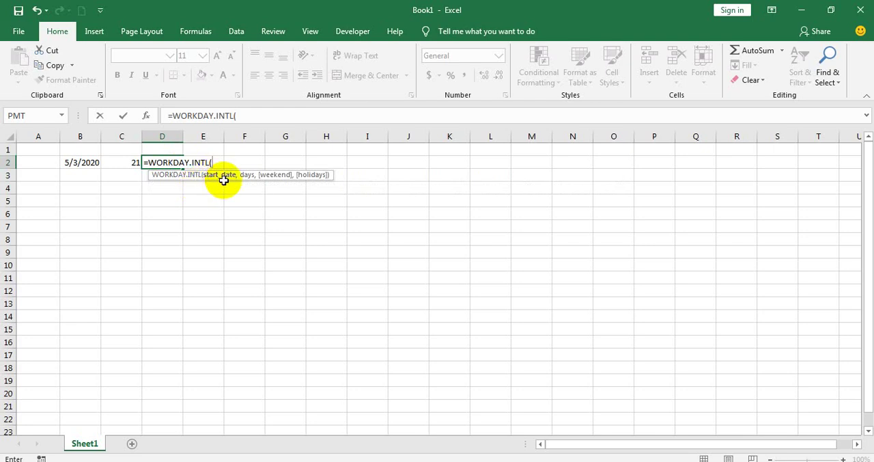
pyautogui.click(96, 162)
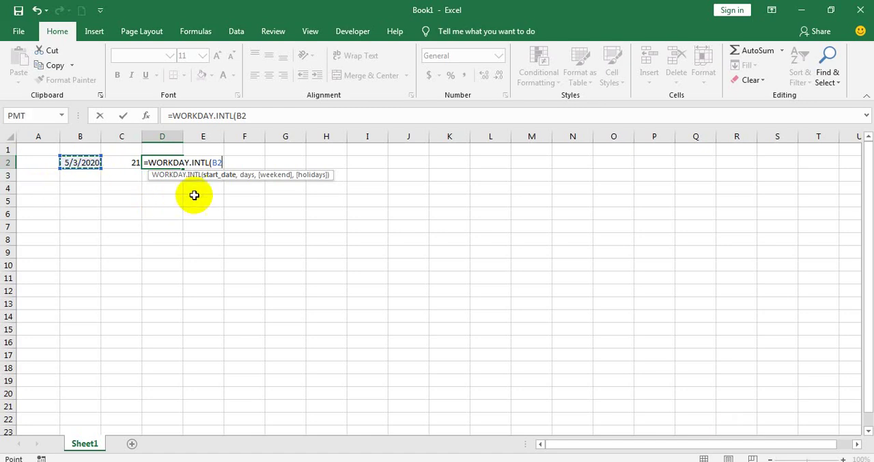
pyautogui.write(',')
pyautogui.click(127, 165)
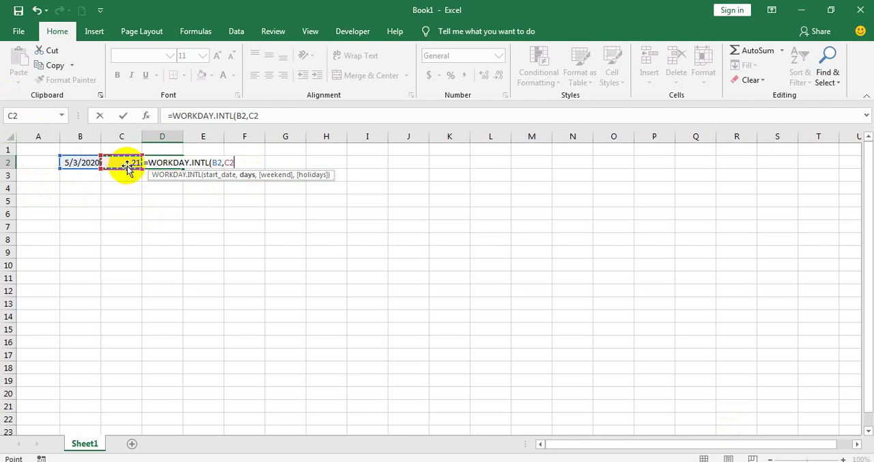
pyautogui.write(',')
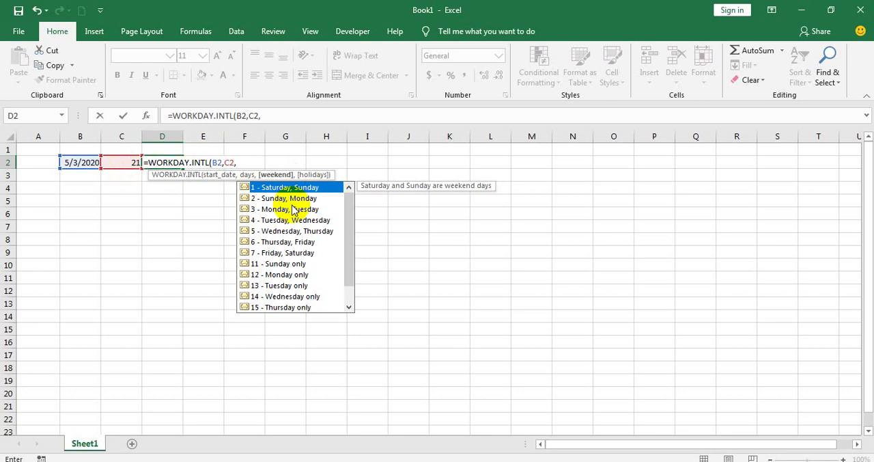
# Complete D2 as =WORKDAY.INTL(B2,C2,16) with a Friday-only weekend, returning 43978
pyautogui.press('BackSpace')
pyautogui.press('BackSpace')
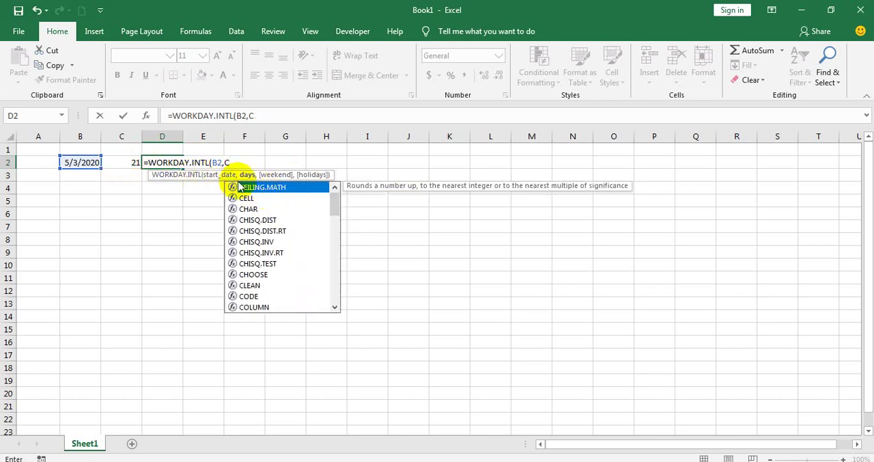
pyautogui.press('BackSpace')
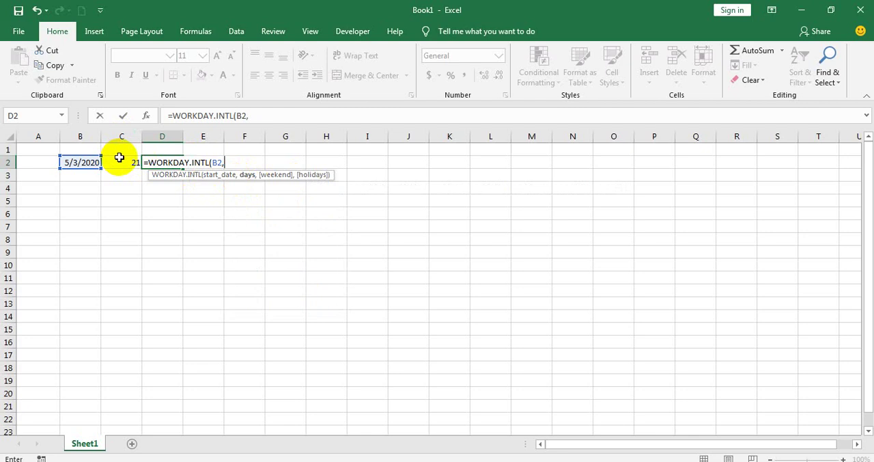
pyautogui.click(122, 162)
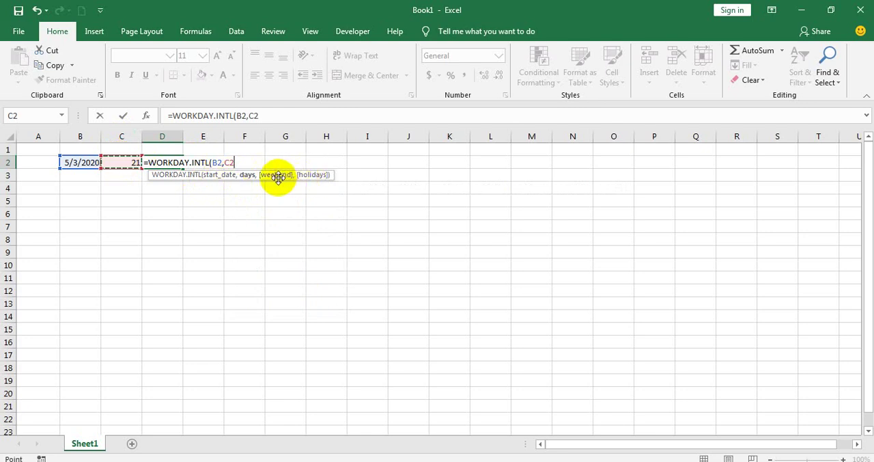
pyautogui.write(',')
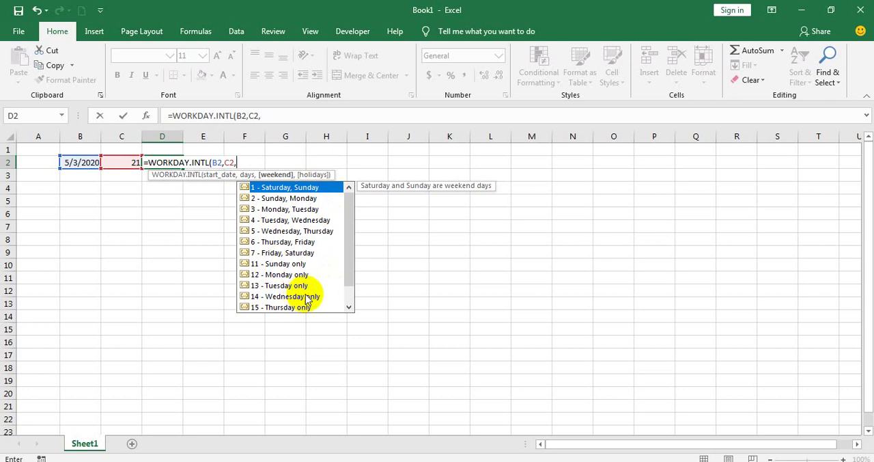
pyautogui.scroll(-2, 316, 300)
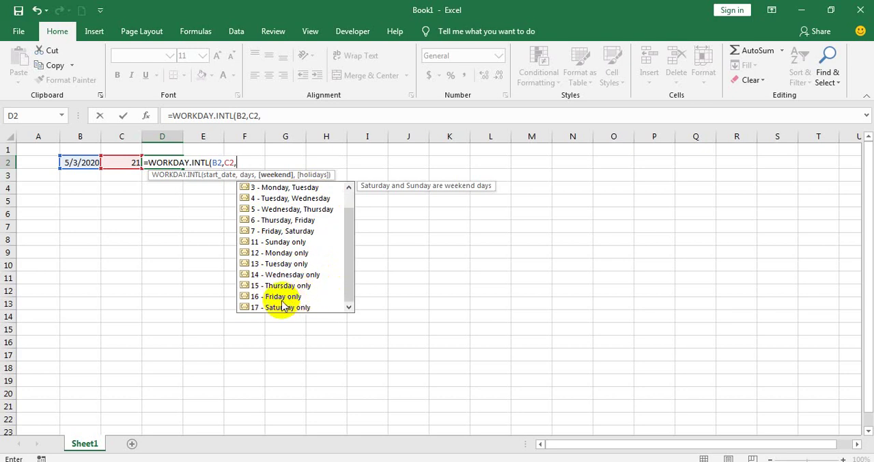
pyautogui.doubleClick(281, 297)
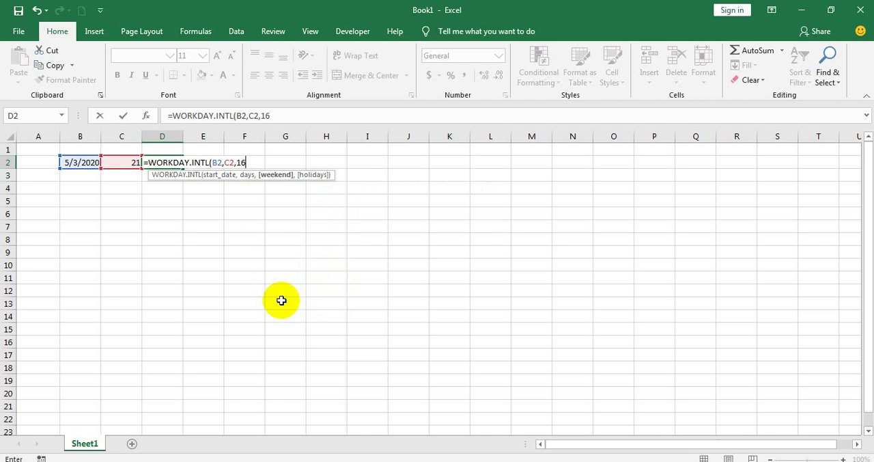
pyautogui.press('Return')
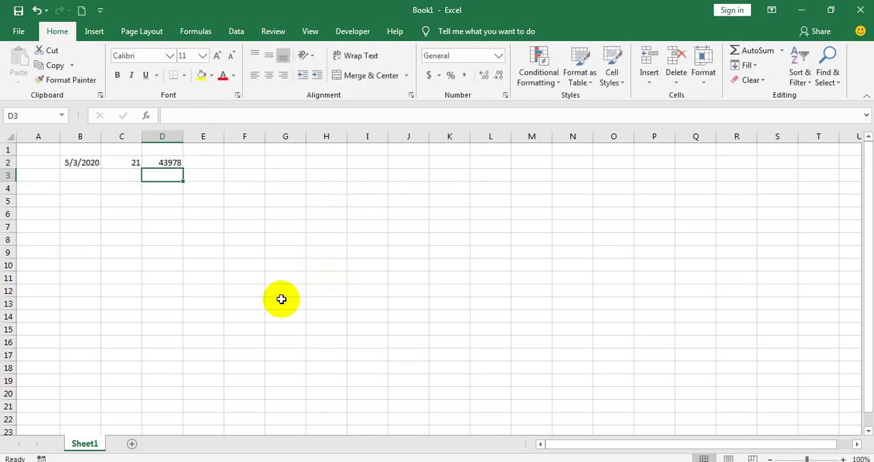
# Copy B2's date format onto D2 and autofit column D to show 5/27/2020
pyautogui.click(80, 163)
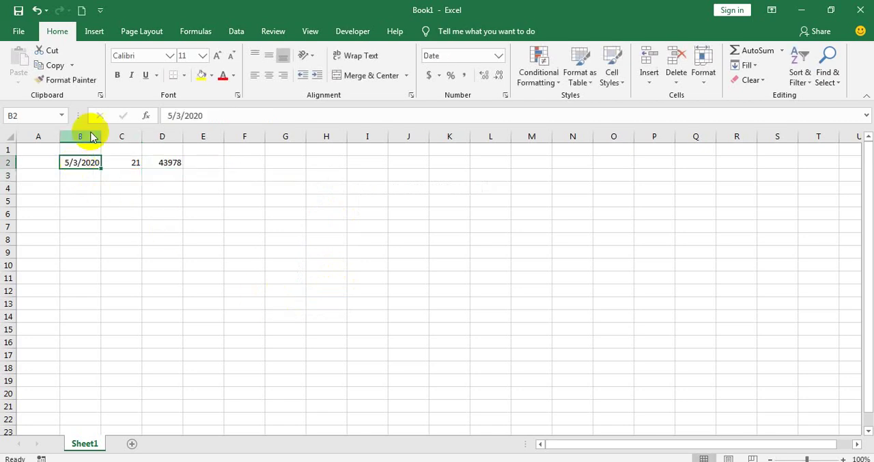
pyautogui.click(80, 80)
pyautogui.click(163, 162)
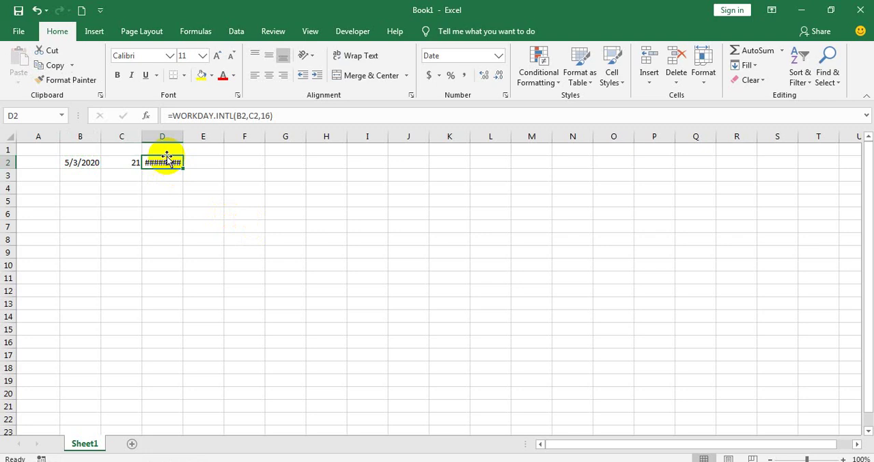
pyautogui.doubleClick(185, 135)
pyautogui.click(248, 213)
pyautogui.click(167, 201)
# Review D2's formula, confirming weekend code 16, and leave it unchanged
pyautogui.click(163, 162)
pyautogui.click(122, 149)
pyautogui.click(205, 175)
pyautogui.click(253, 189)
pyautogui.doubleClick(163, 162)
pyautogui.click(280, 175)
pyautogui.press('Return')
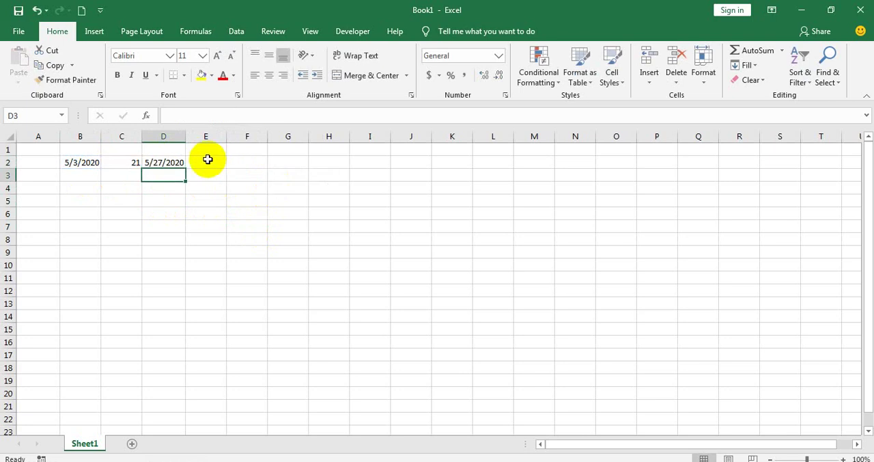
pyautogui.click(146, 199)
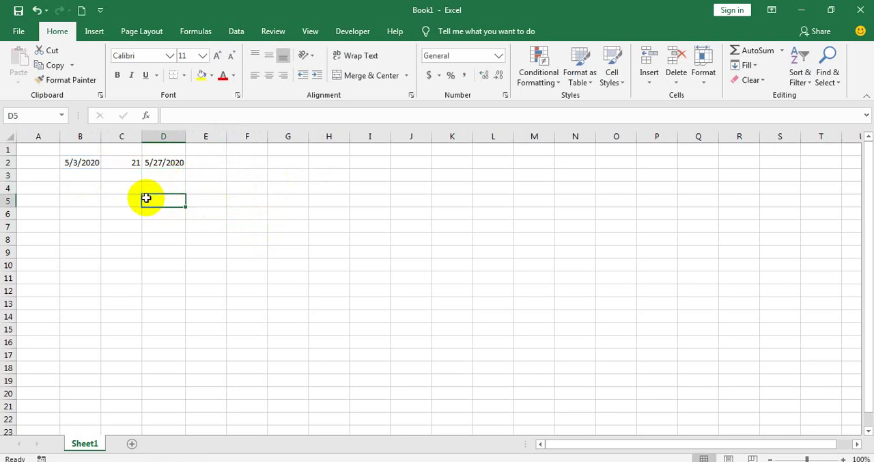
# Enter the second start date 1/27/2020 in B7
pyautogui.click(82, 198)
pyautogui.click(79, 225)
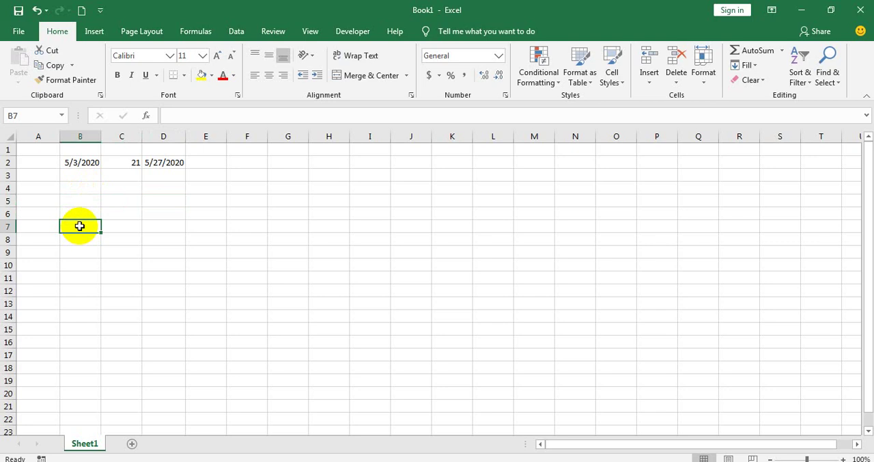
pyautogui.write('1-')
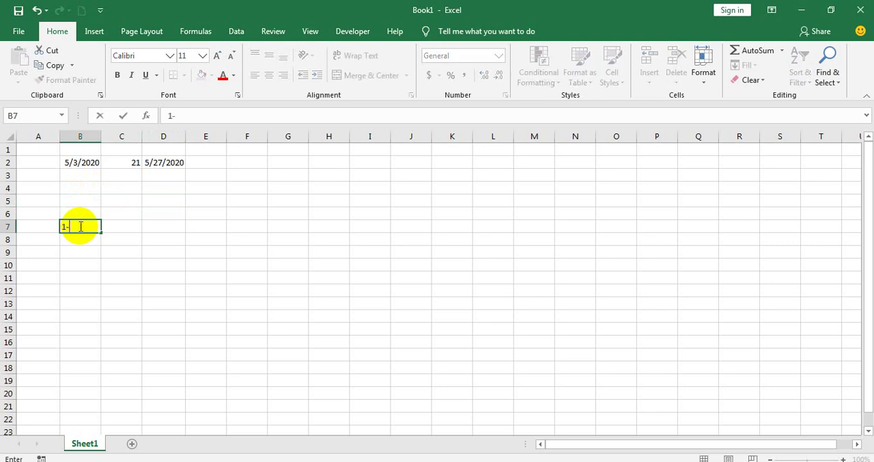
pyautogui.write('27-2020')
pyautogui.hotkey('ctrl', 'Return')
pyautogui.press('Return')
# Enter 13 workdays in C7
pyautogui.click(129, 226)
pyautogui.click(170, 227)
pyautogui.click(140, 226)
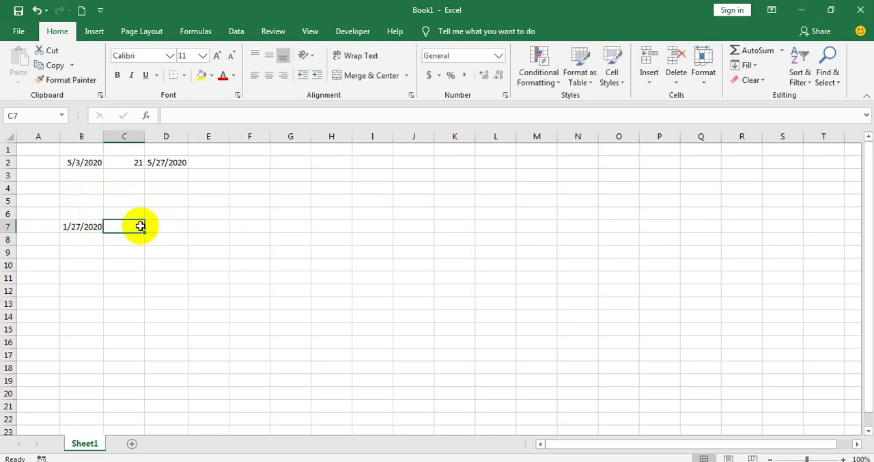
pyautogui.write('13')
pyautogui.press('Return')
pyautogui.click(166, 224)
pyautogui.write('=wor')
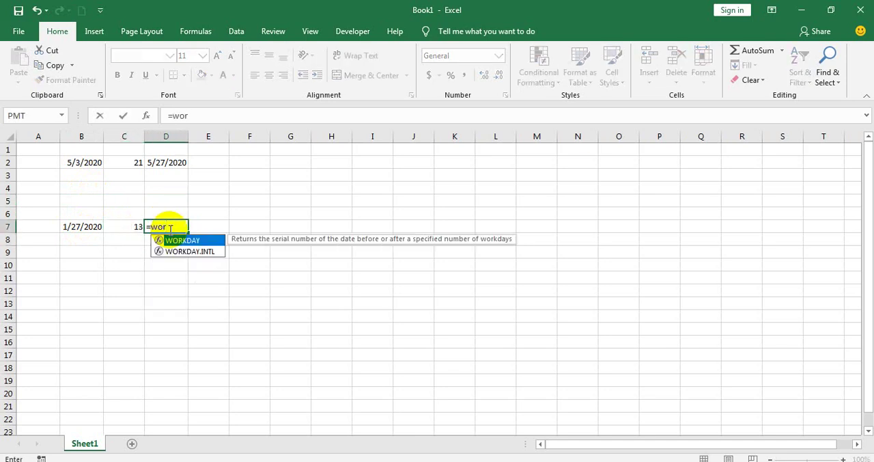
# Build =WORKDAY.INTL(B7,C7,11) in D7 with a Sunday-only weekend, returning 43872
pyautogui.doubleClick(188, 252)
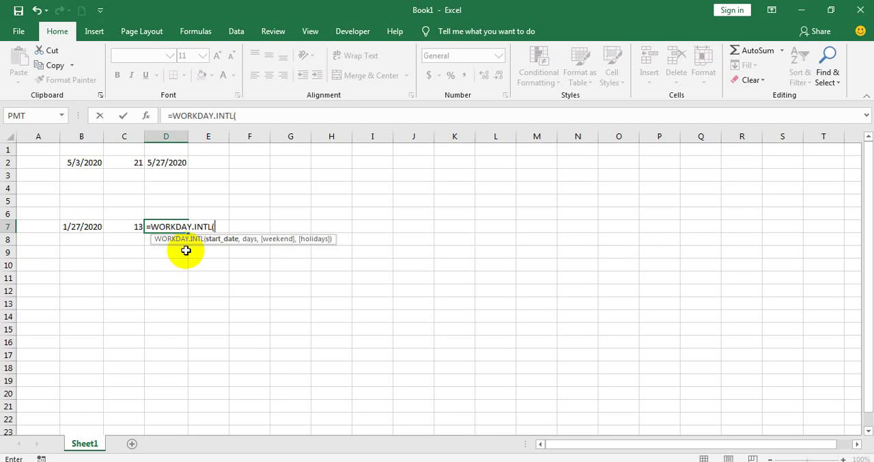
pyautogui.write(',')
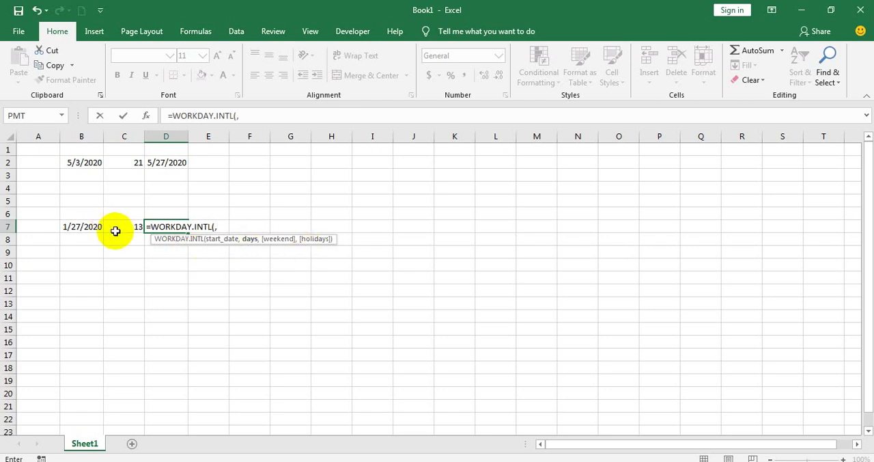
pyautogui.press('BackSpace')
pyautogui.click(65, 227)
pyautogui.write(',')
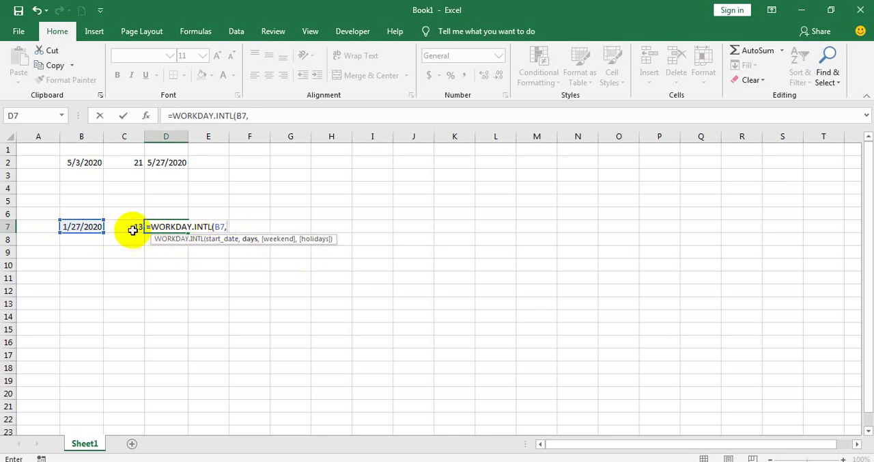
pyautogui.click(130, 228)
pyautogui.write(',')
pyautogui.doubleClick(286, 328)
pyautogui.write(')')
pyautogui.press('Return')
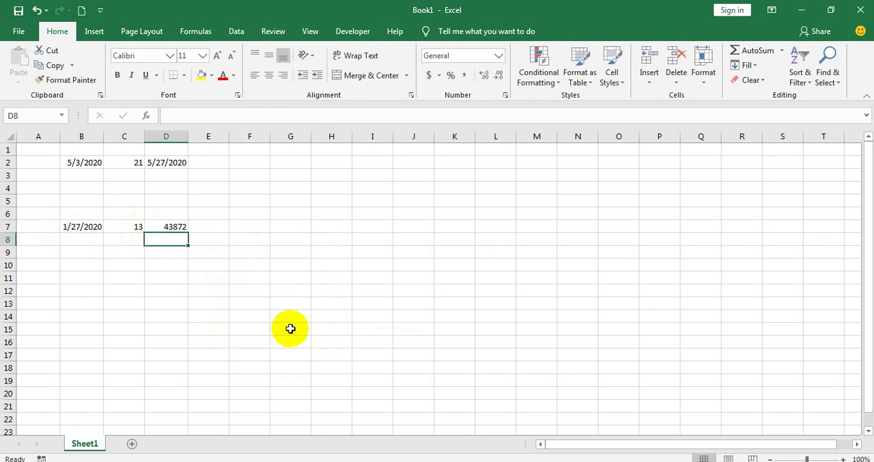
pyautogui.click(91, 232)
# Copy B7's date format to D7 so it shows 2/11/2020
pyautogui.click(71, 80)
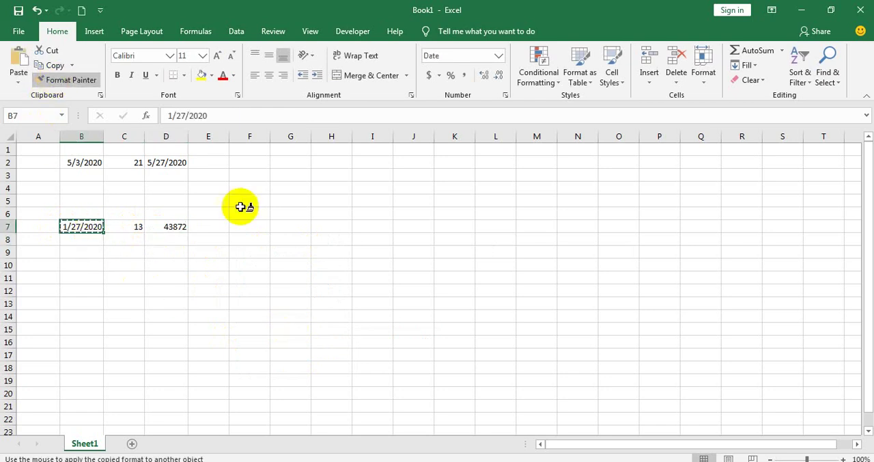
pyautogui.click(176, 225)
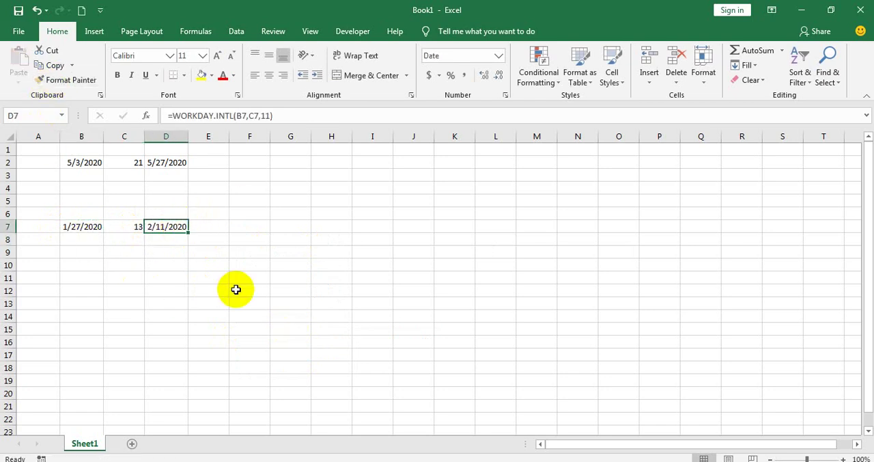